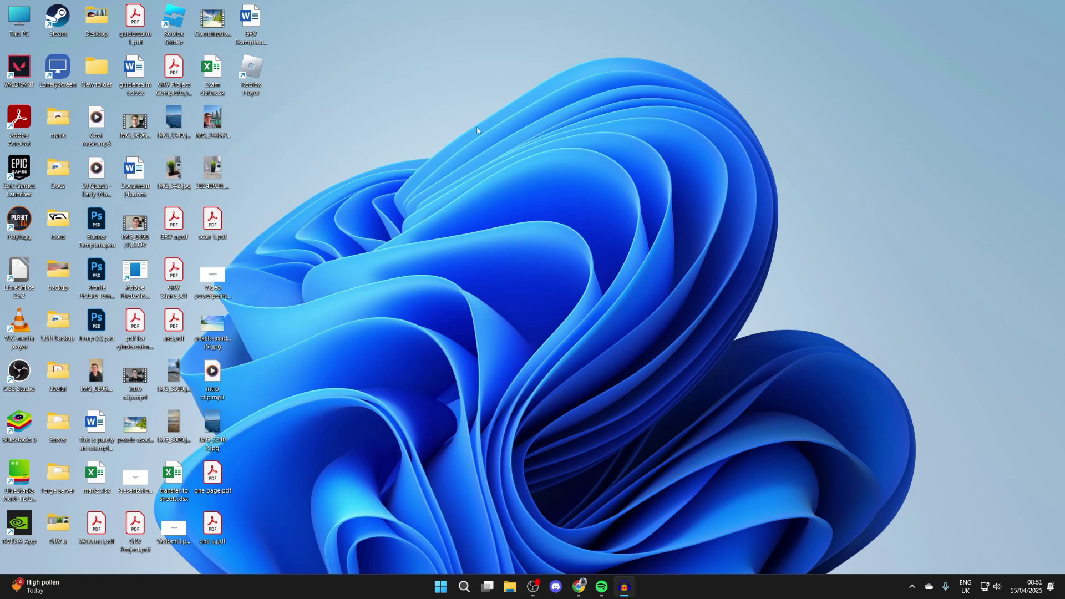
Search Windows for 'disk m' and launch Create and format hard disk partitions
click(467, 587)
text(disk m)
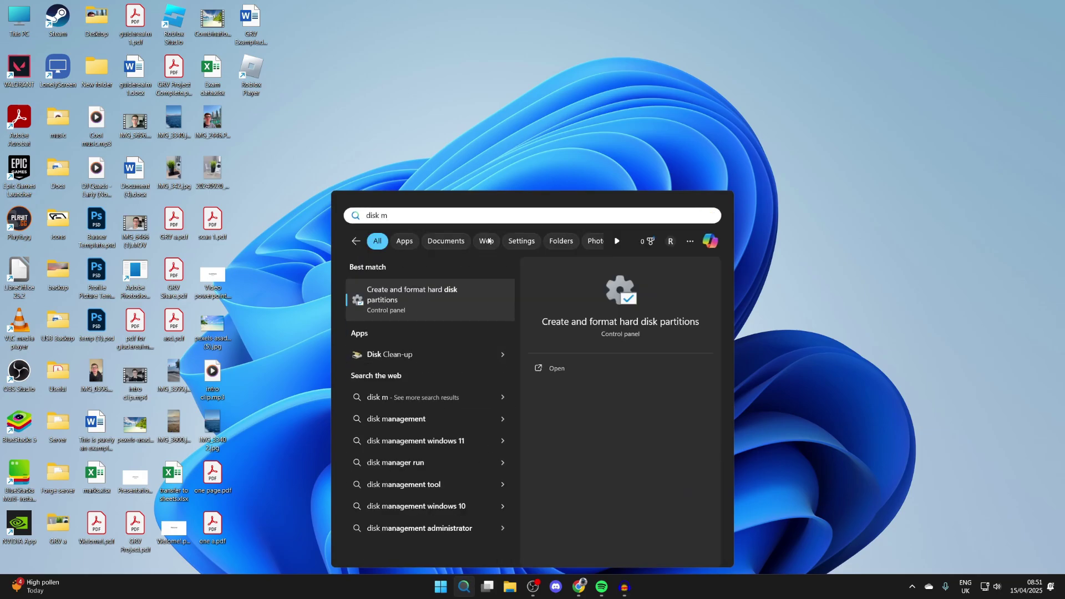
click(466, 294)
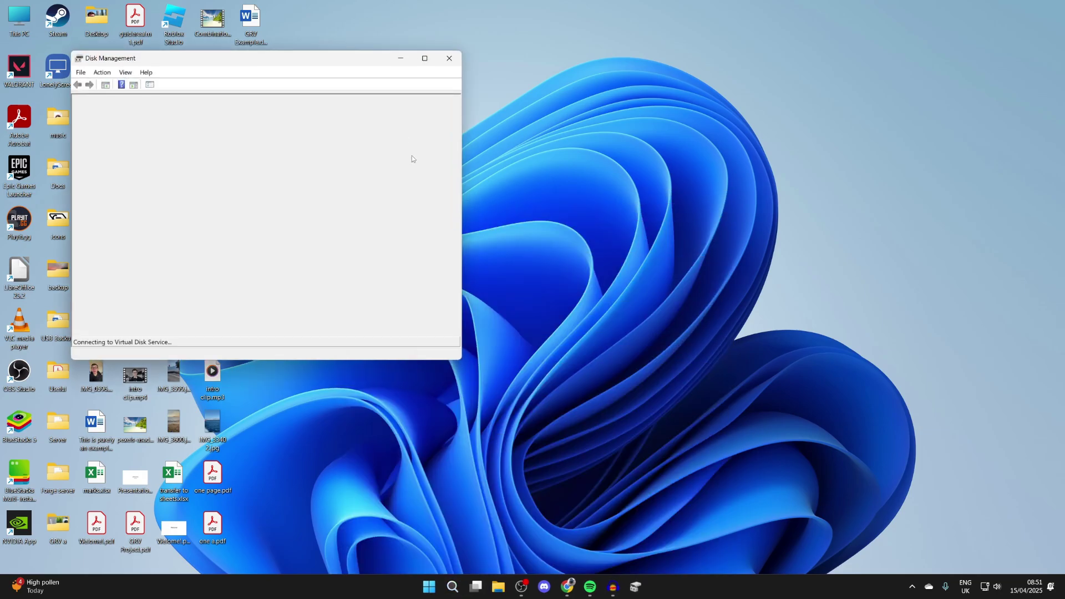
Centre the Disk Management window and review its volume list and disk map
mouse_move(348, 63)
mouse_down()
mouse_move(639, 112)
mouse_move(639, 75)
mouse_up()
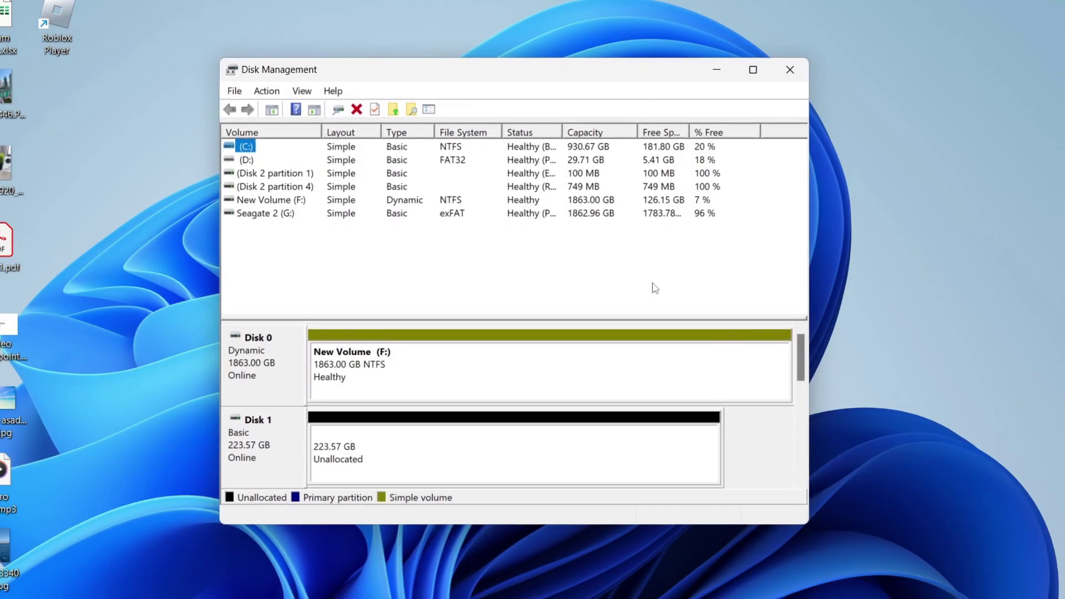
click(801, 357)
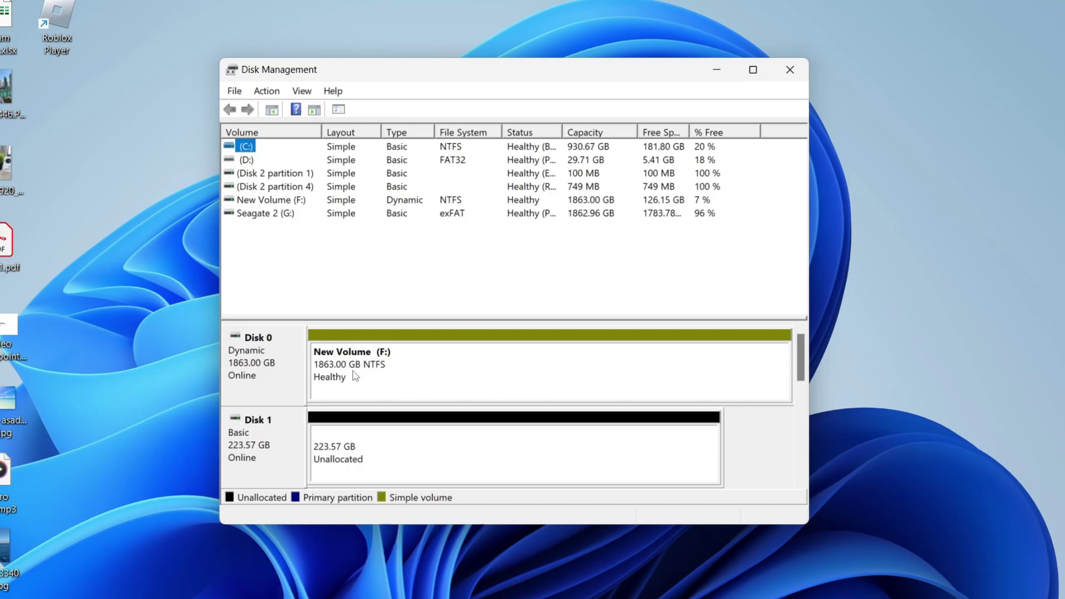
Shrink volume F: by 35000 MB, replacing the preset 70301 MB amount
right_click(414, 373)
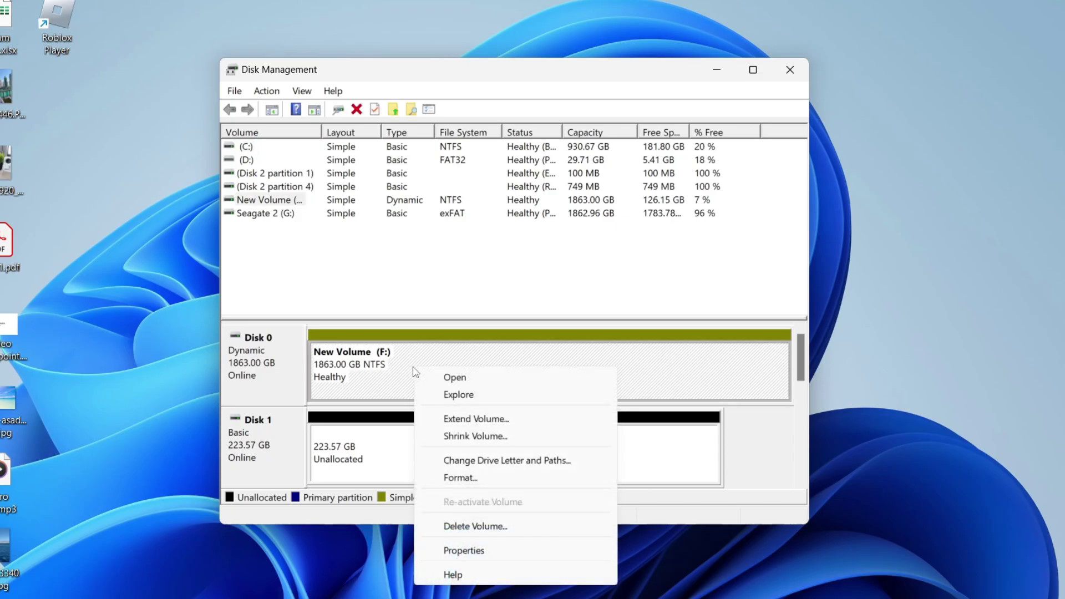
click(491, 435)
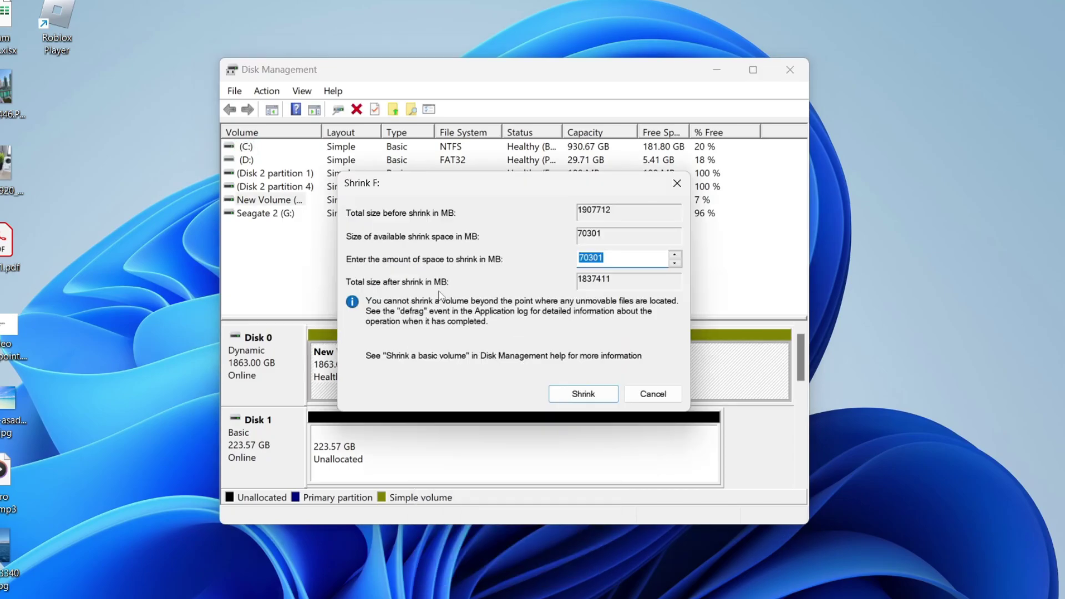
click(602, 260)
drag(602, 258, 499, 262)
text(35000)
click(571, 392)
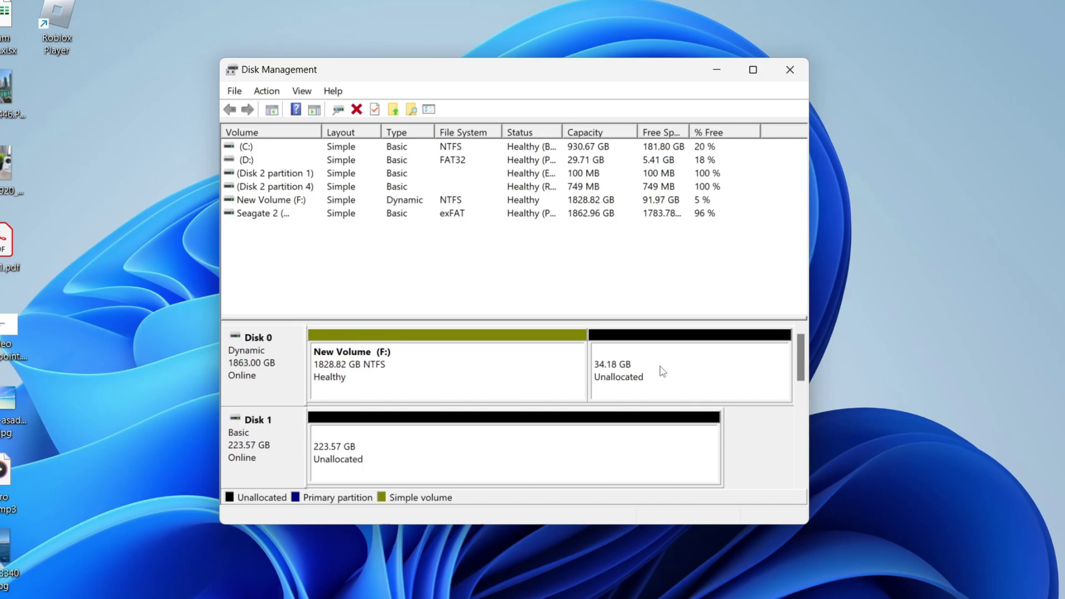
Make the unallocated space a 35000 MB NTFS simple volume E:, then open E: in This PC
right_click(662, 371)
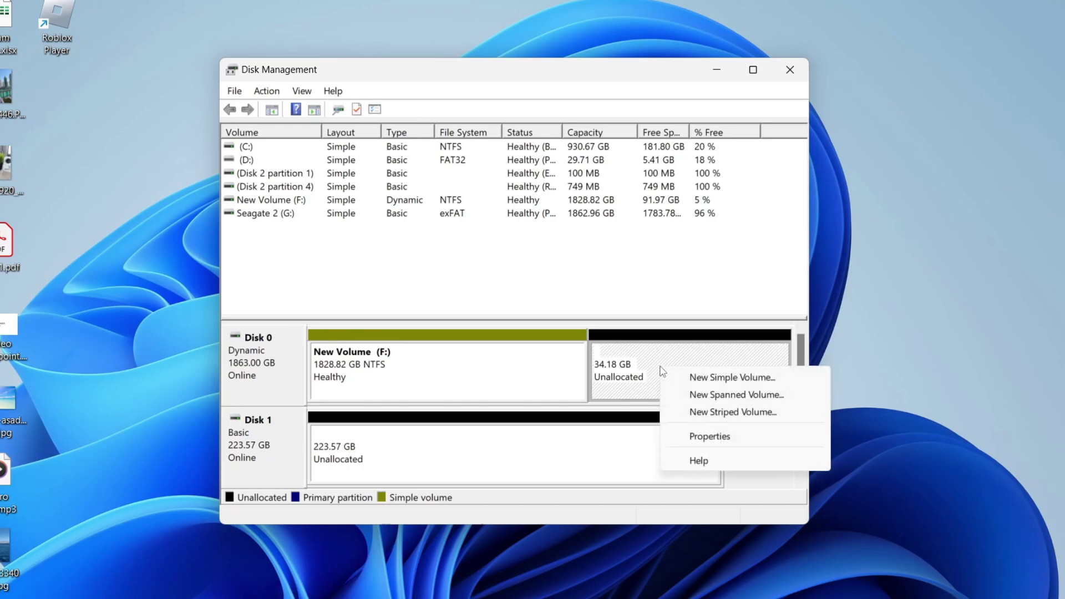
click(699, 378)
click(527, 428)
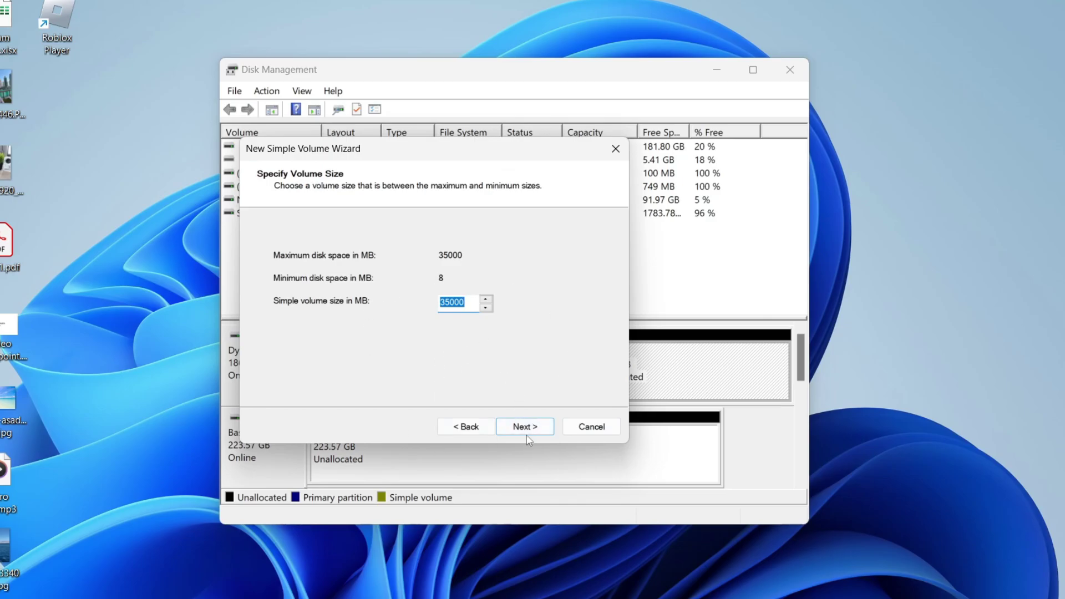
click(526, 435)
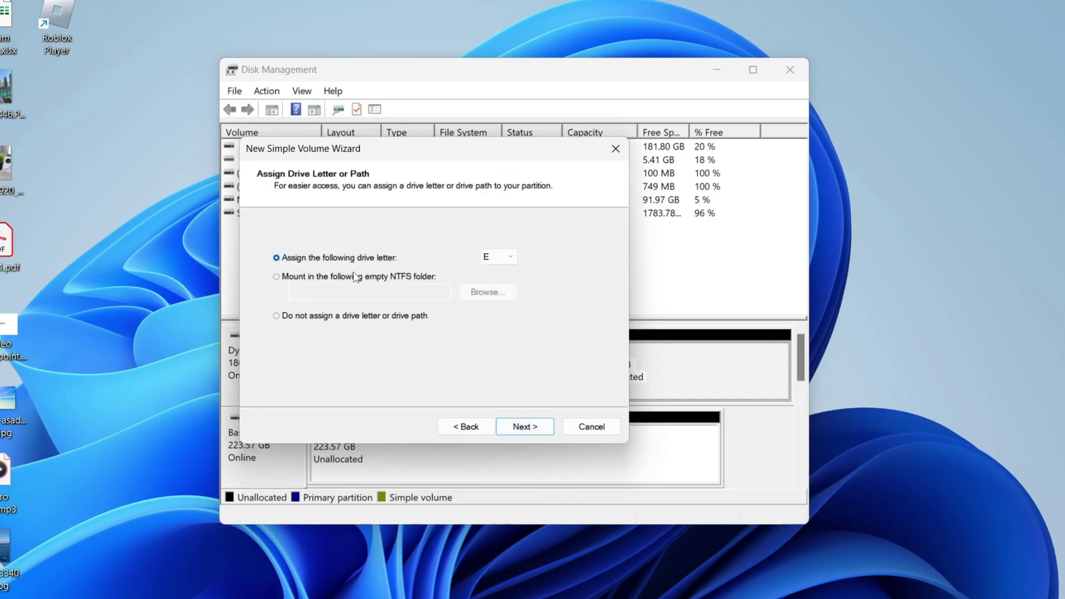
click(535, 429)
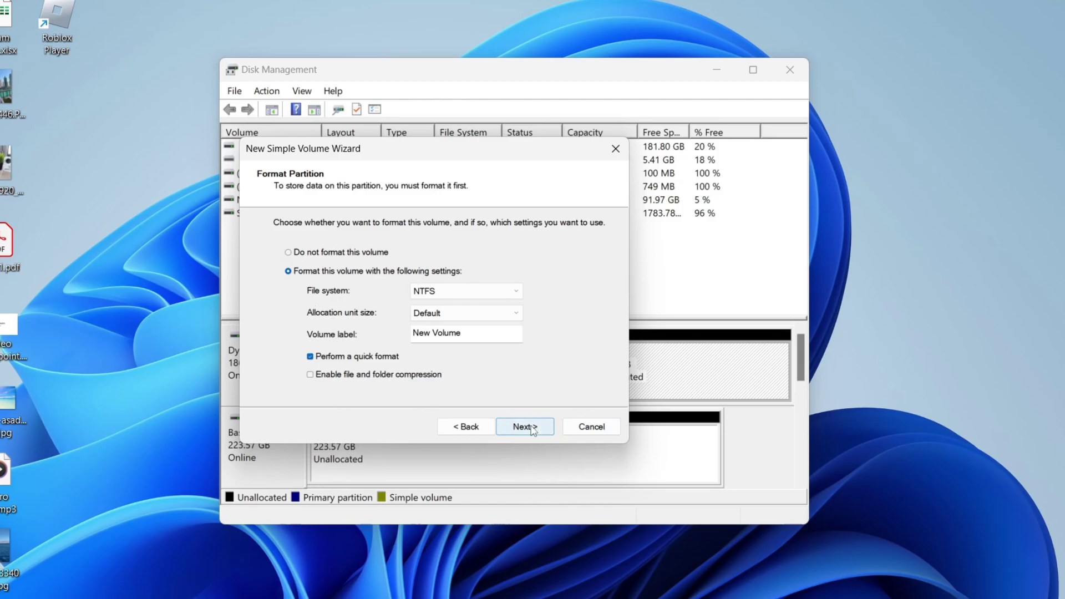
click(531, 430)
click(525, 427)
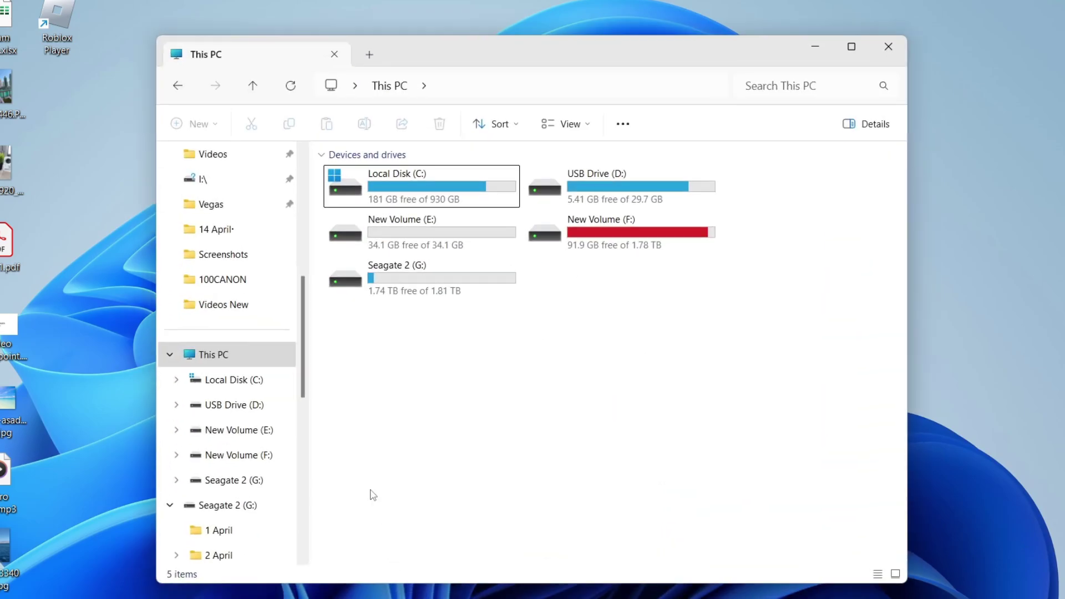
click(429, 233)
double_click(415, 236)
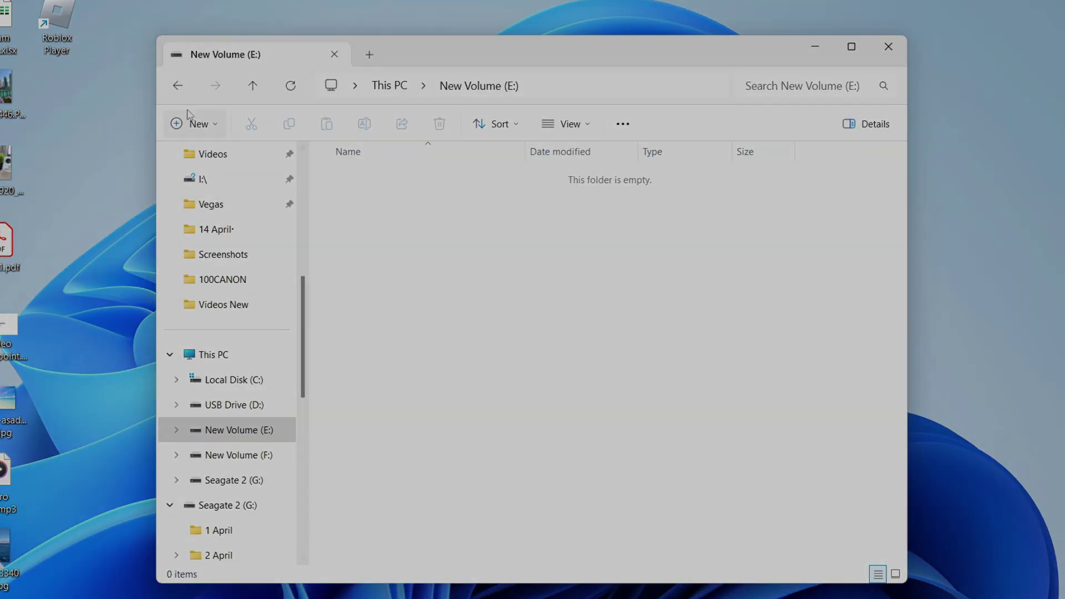